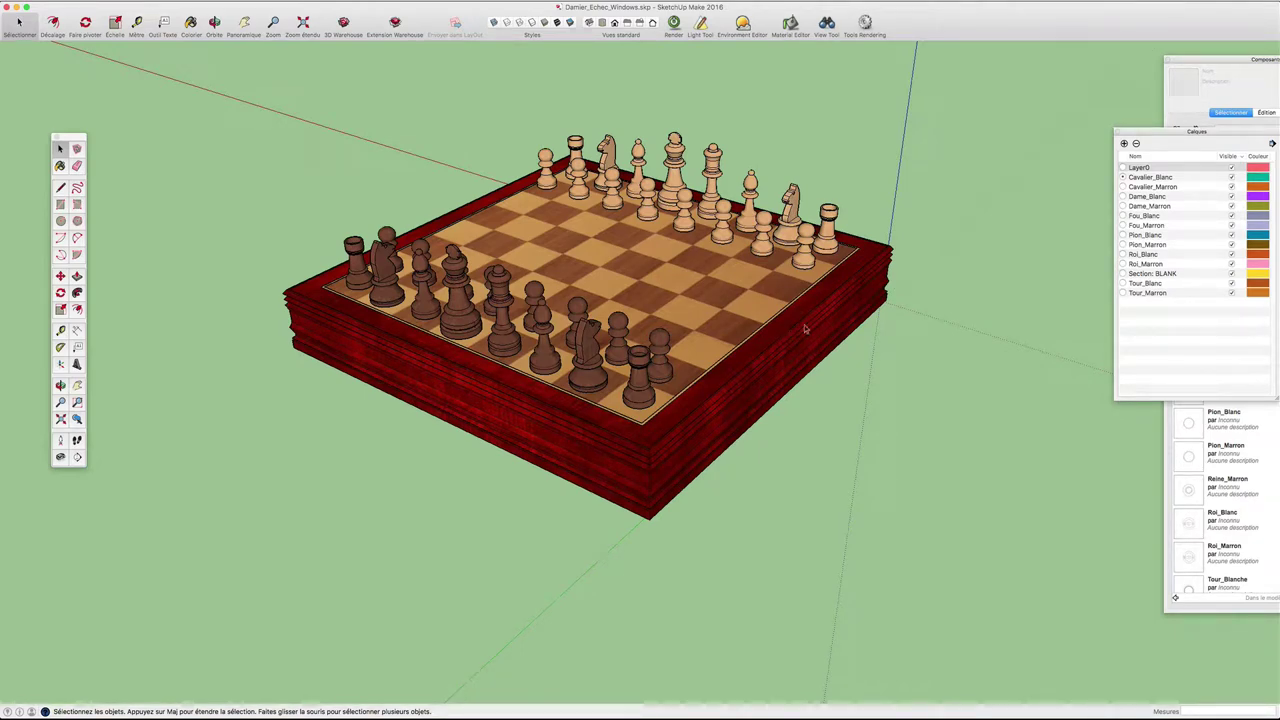
Step: Orbit the chessboard model to view it from another side
mouse_move(818, 334)
middle_down()
mouse_move(803, 333)
mouse_move(813, 339)
middle_up()
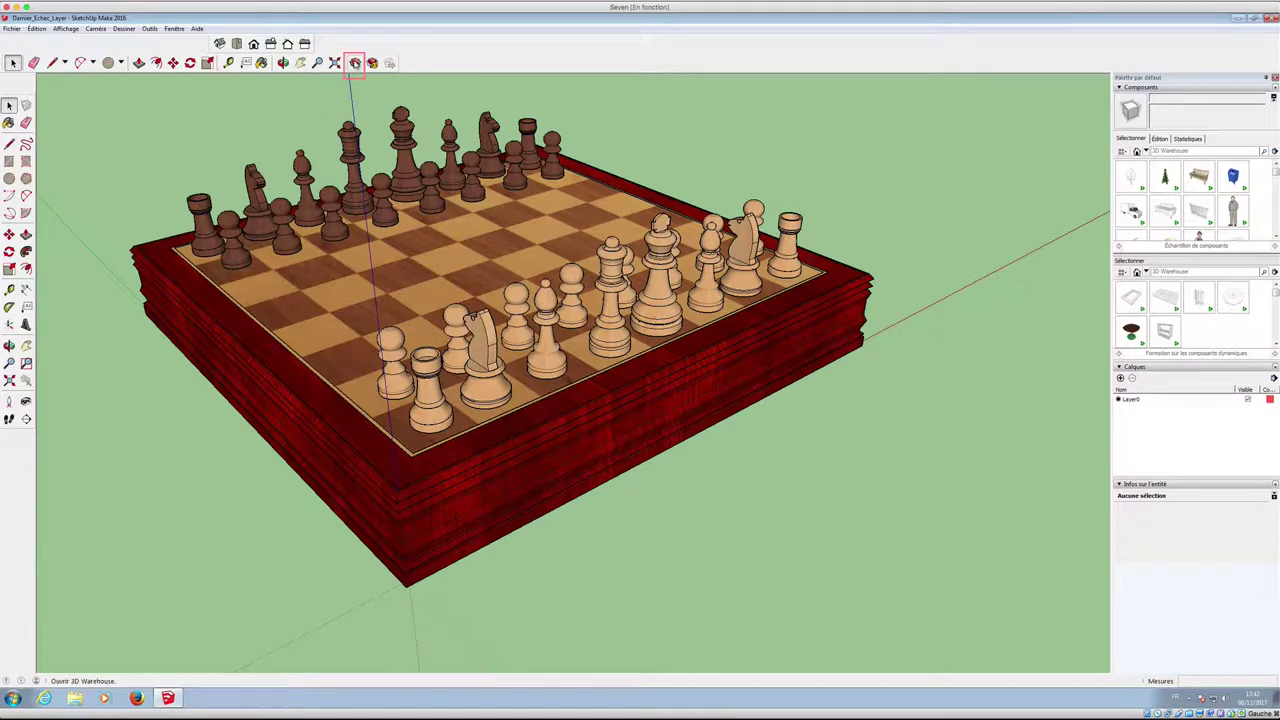
click(356, 64)
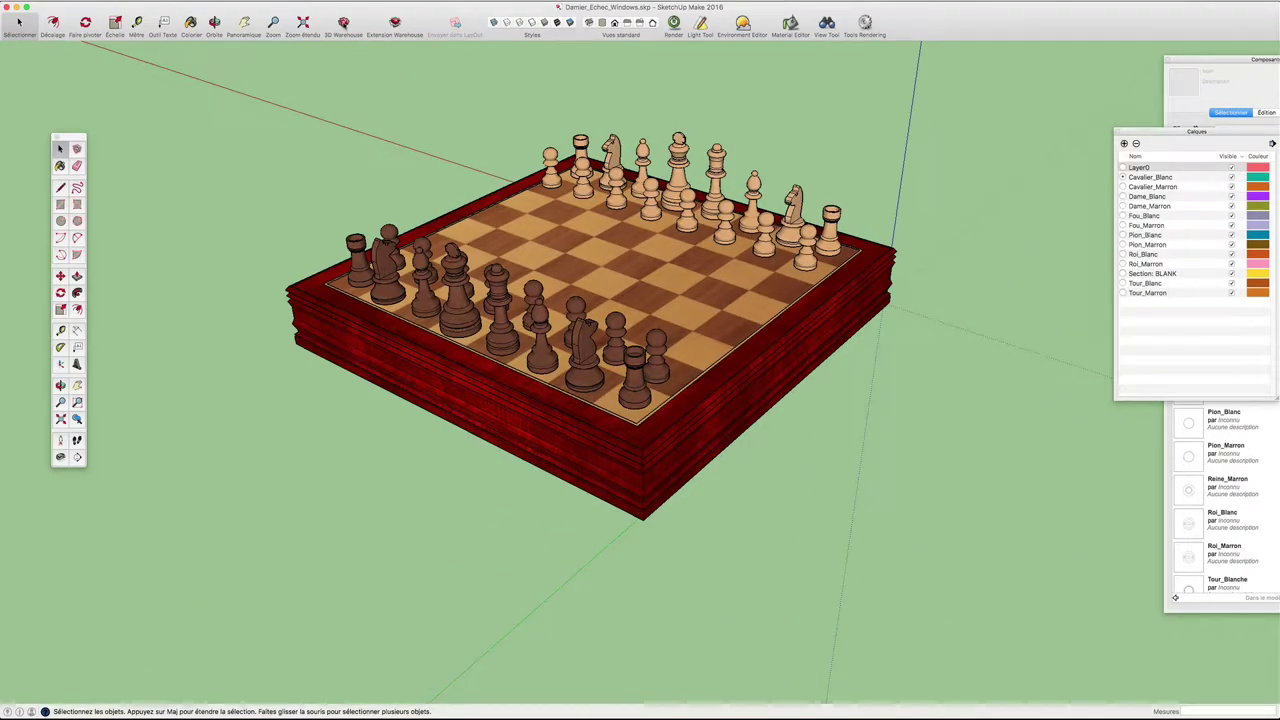
Step: Open the 3D Warehouse window over the chess model, reposition it, and sign out of the current account
click(344, 23)
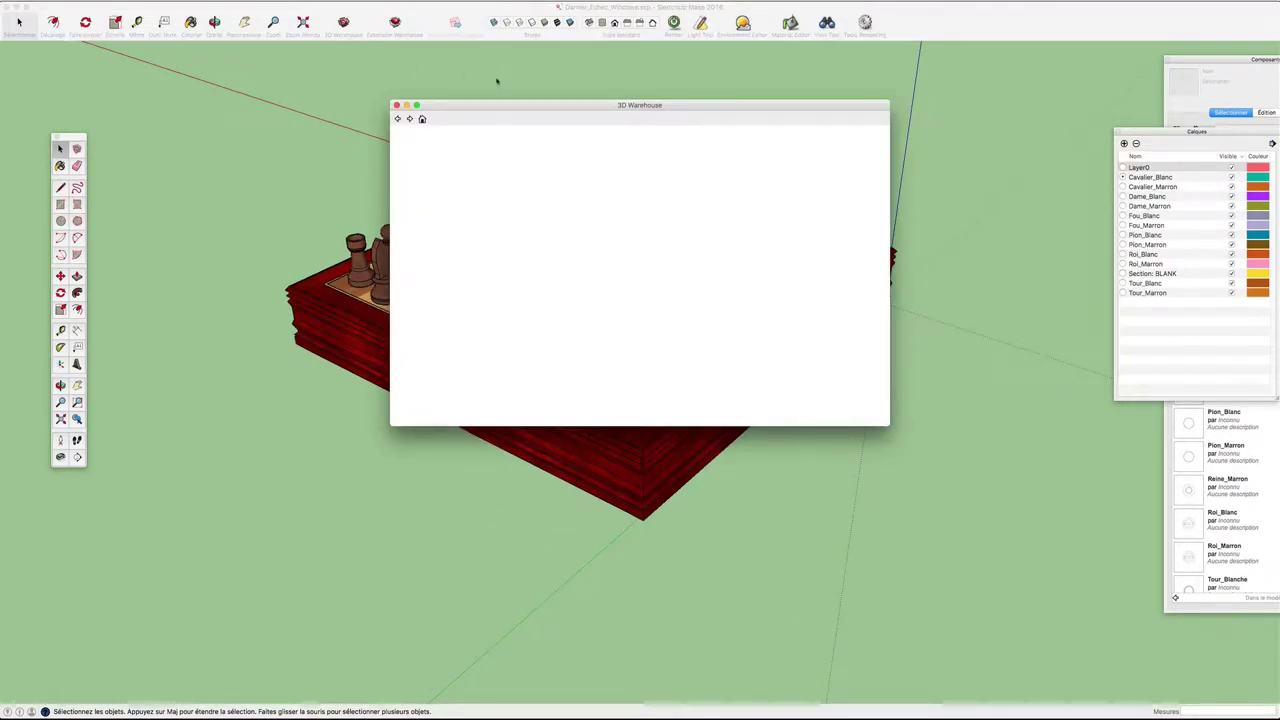
drag(601, 109, 561, 93)
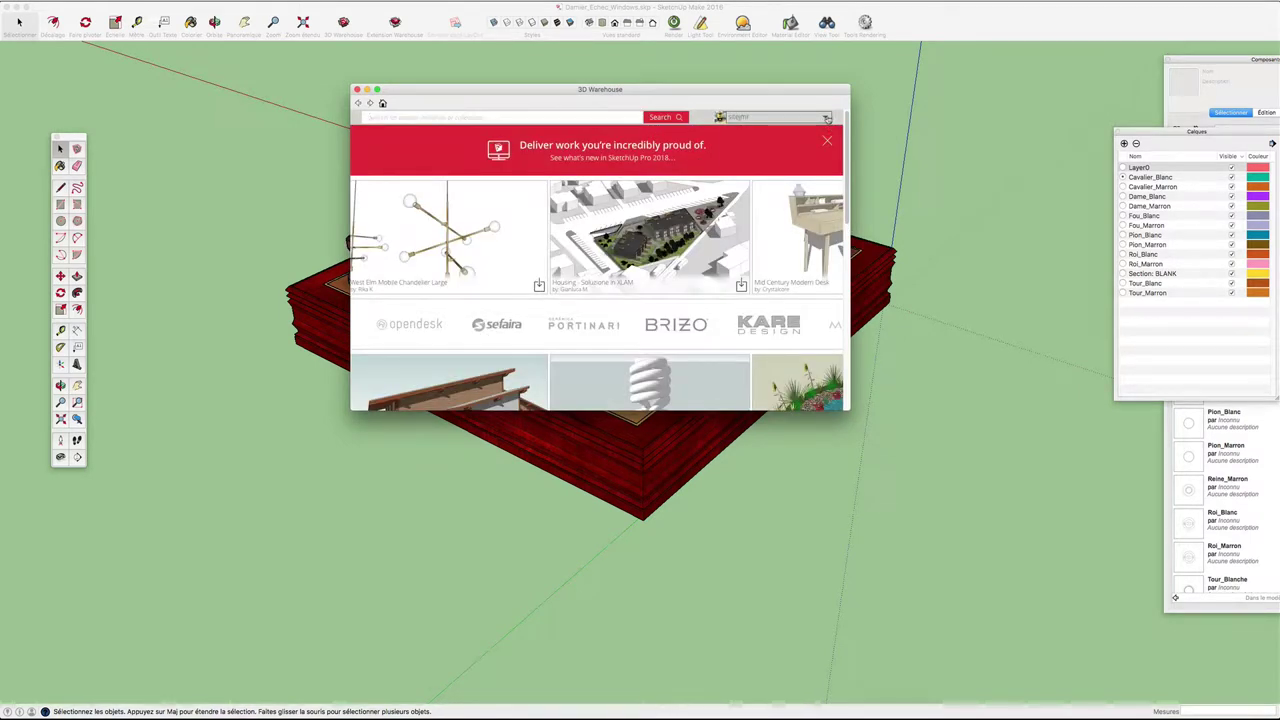
click(827, 117)
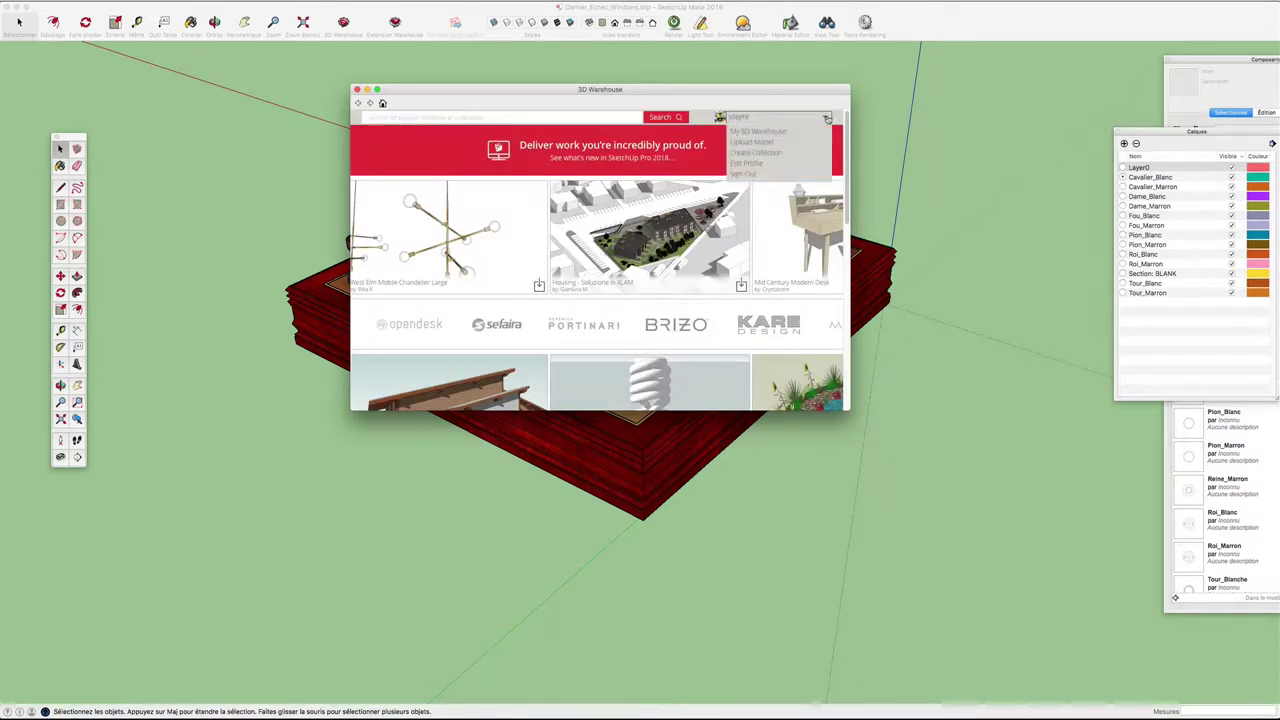
click(745, 176)
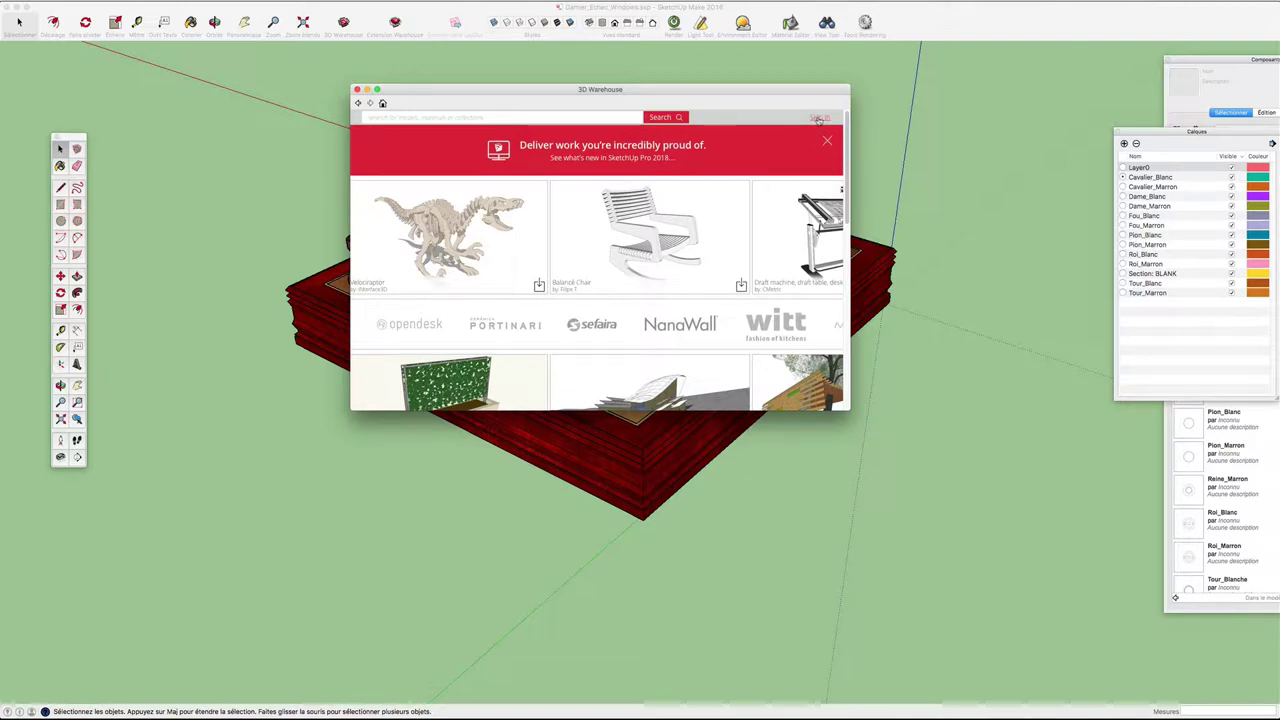
Step: Go to the Trimble sign-in page and choose to create a new Trimble ID
click(818, 118)
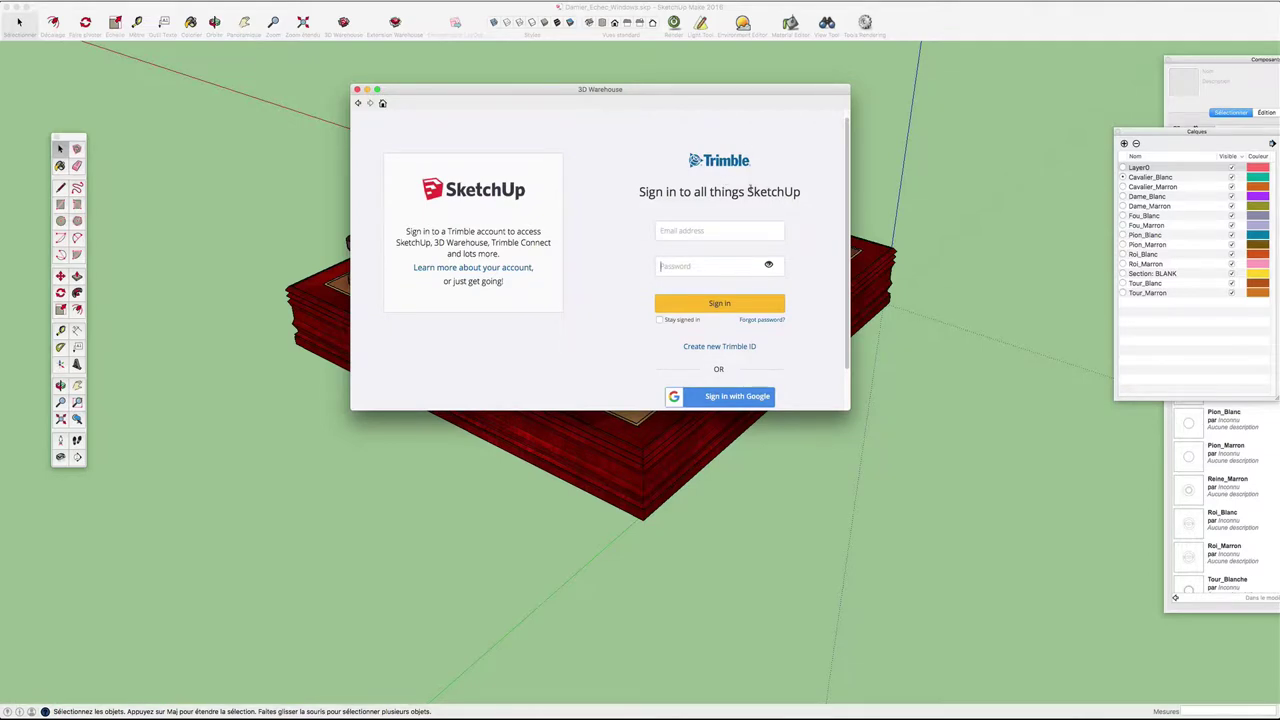
scroll(750, 190, down, 3)
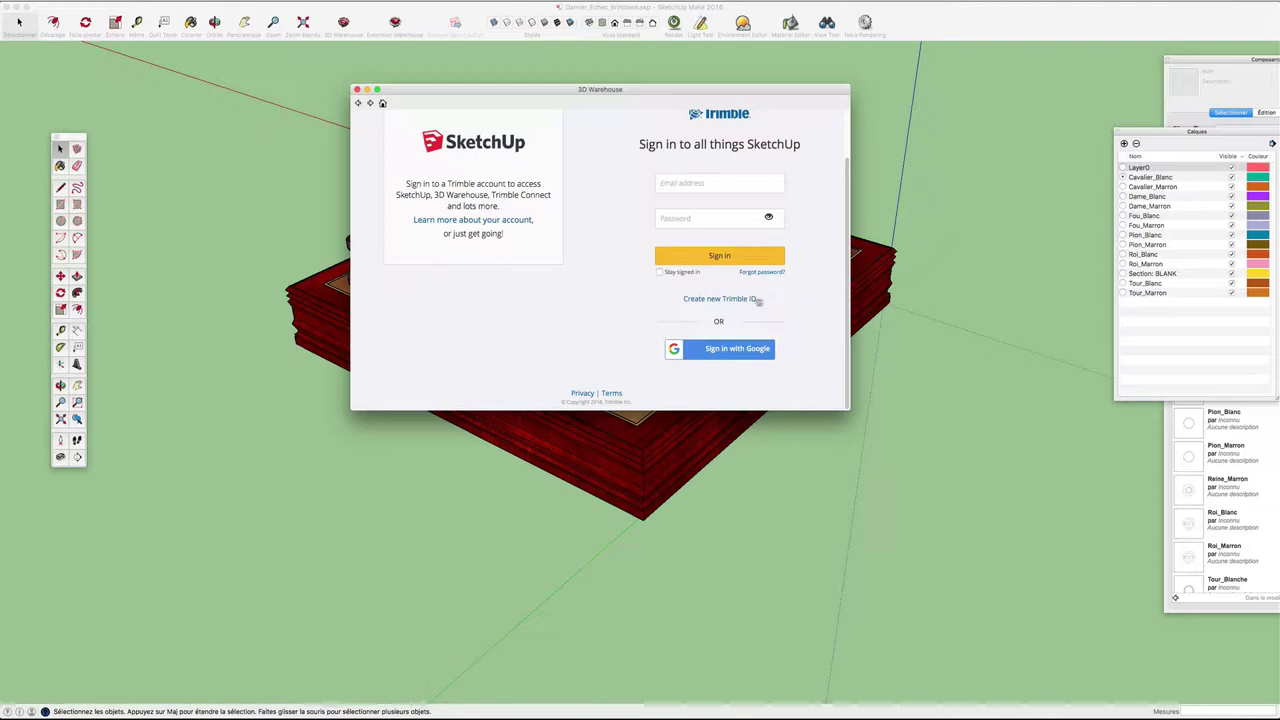
click(729, 298)
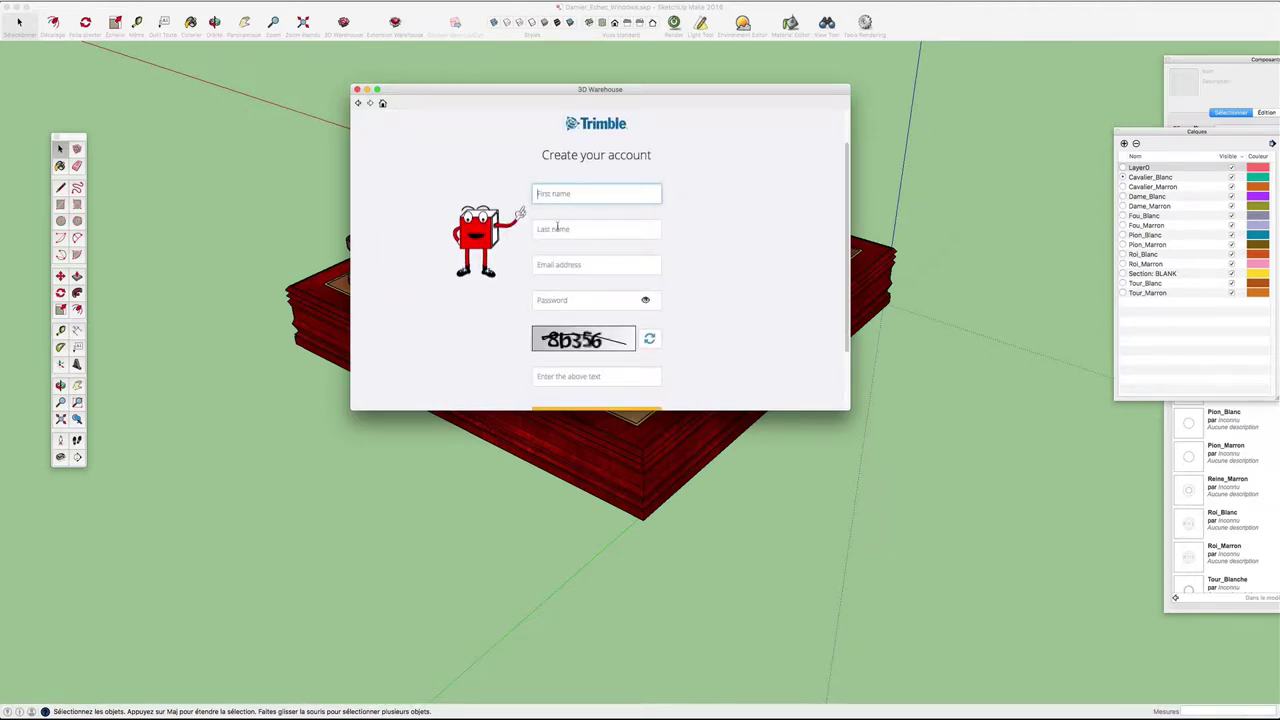
Step: Leave the registration fields unfilled and return to the Trimble sign-in page
click(557, 228)
click(566, 264)
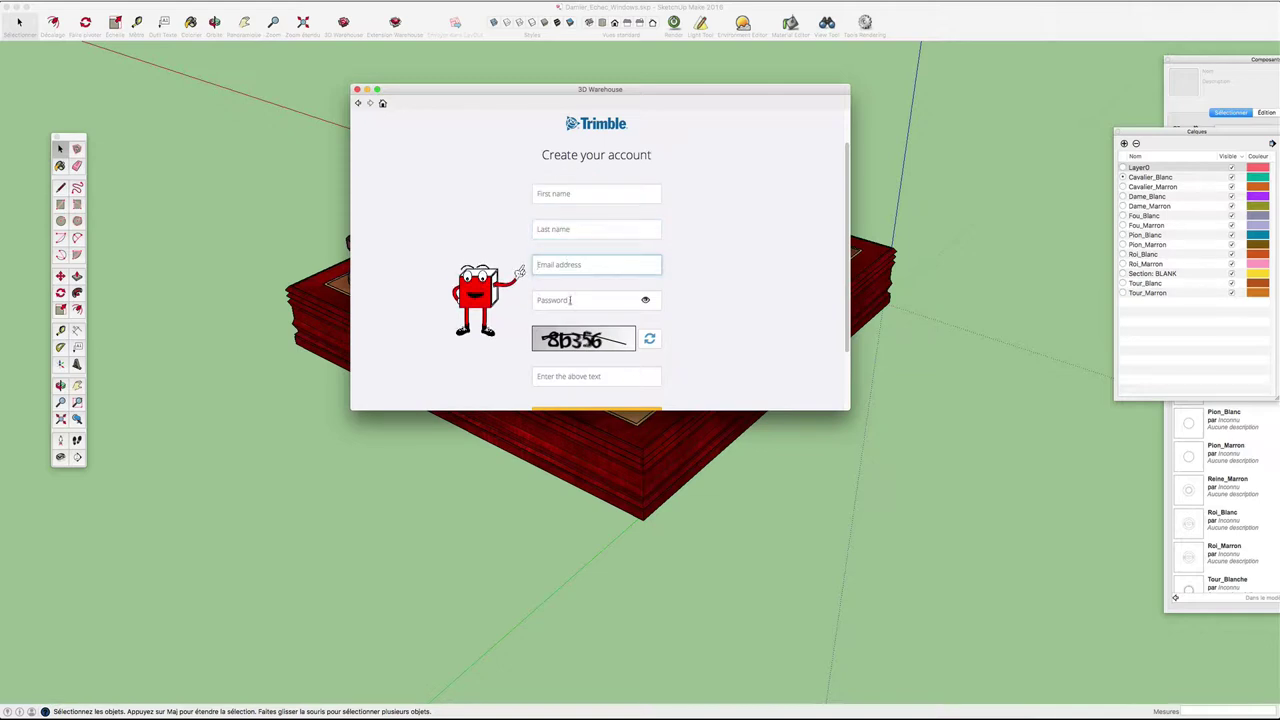
click(570, 300)
scroll(565, 290, down, 2)
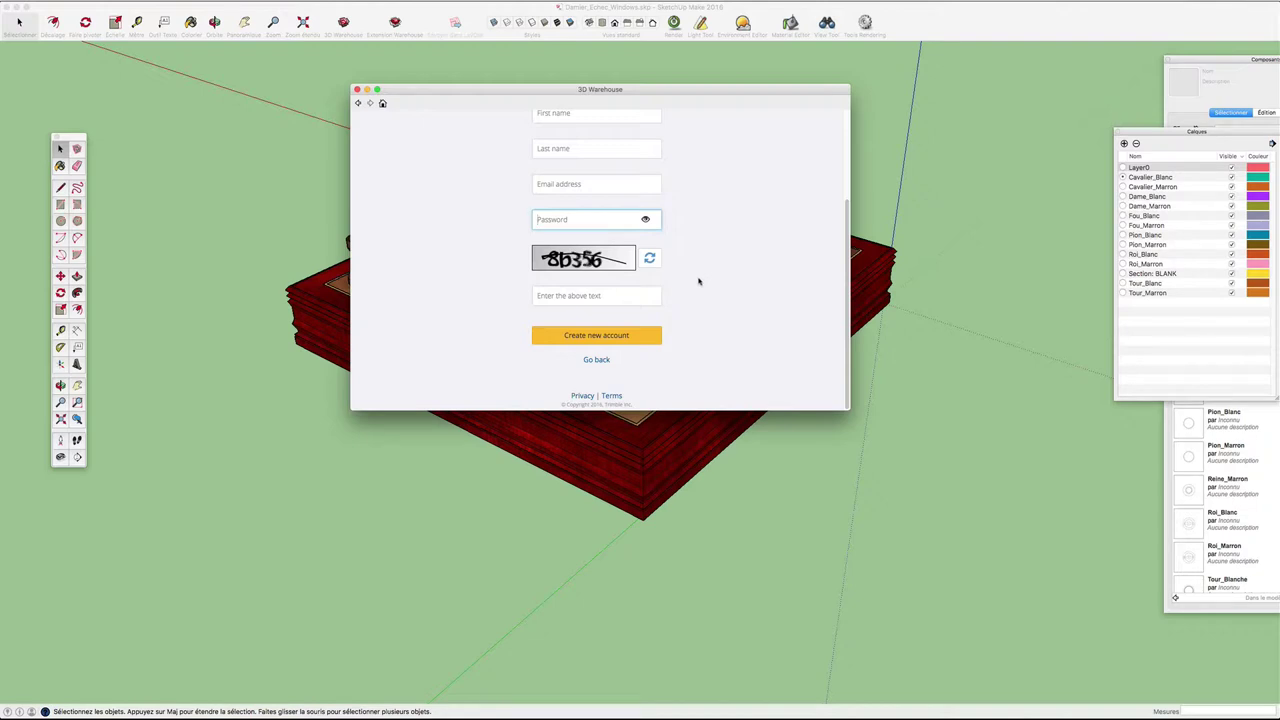
click(358, 104)
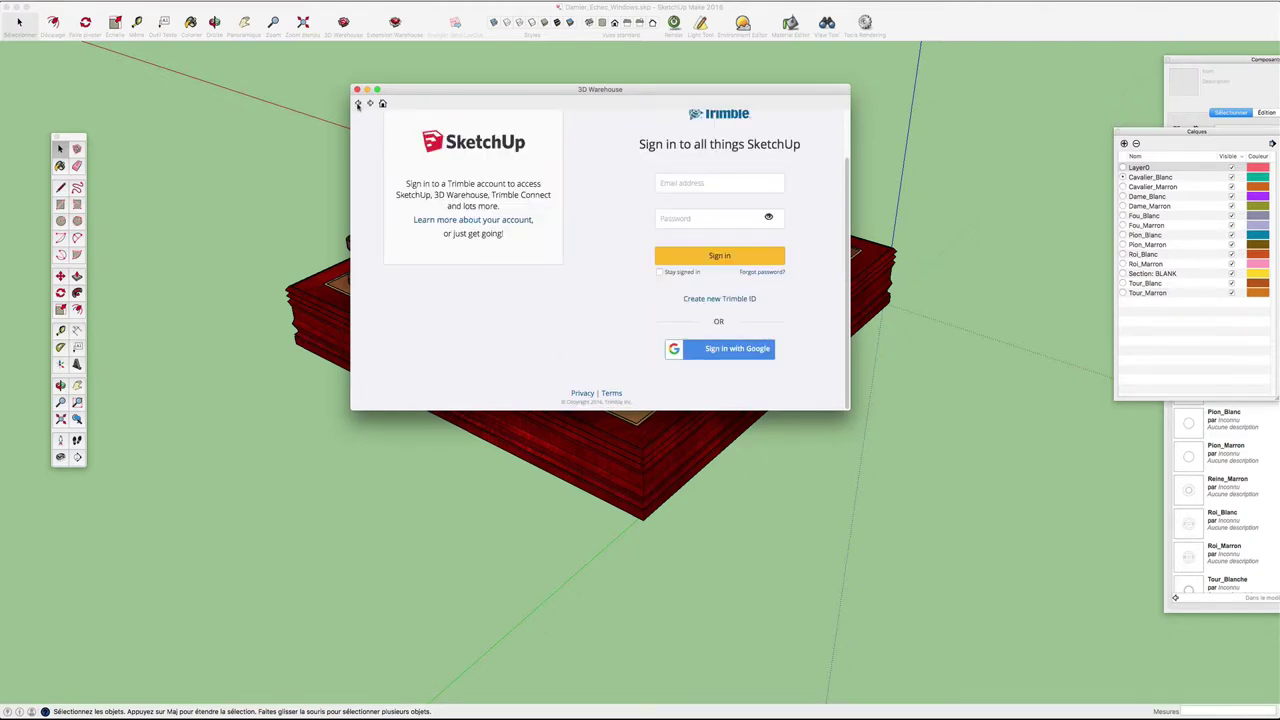
Step: Enter the account e-mail, paste the account password, and tick Rester connecté on the Trimble sign-in form
click(358, 104)
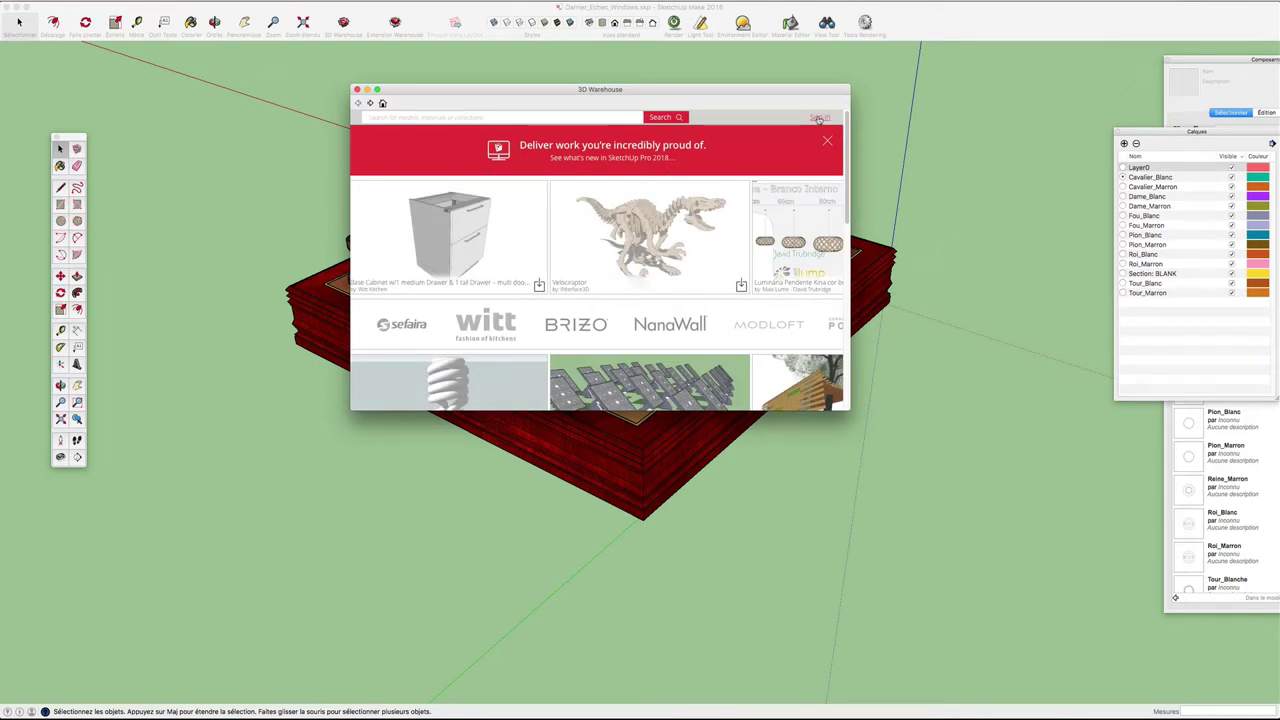
click(818, 119)
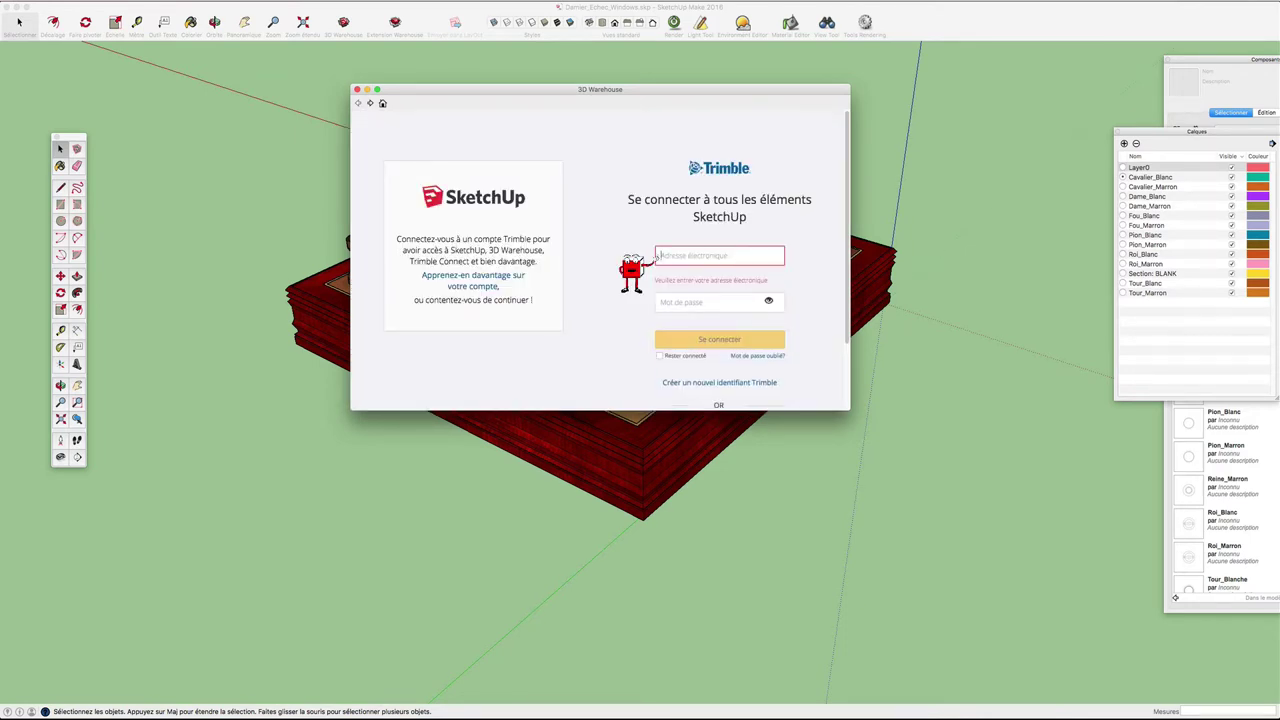
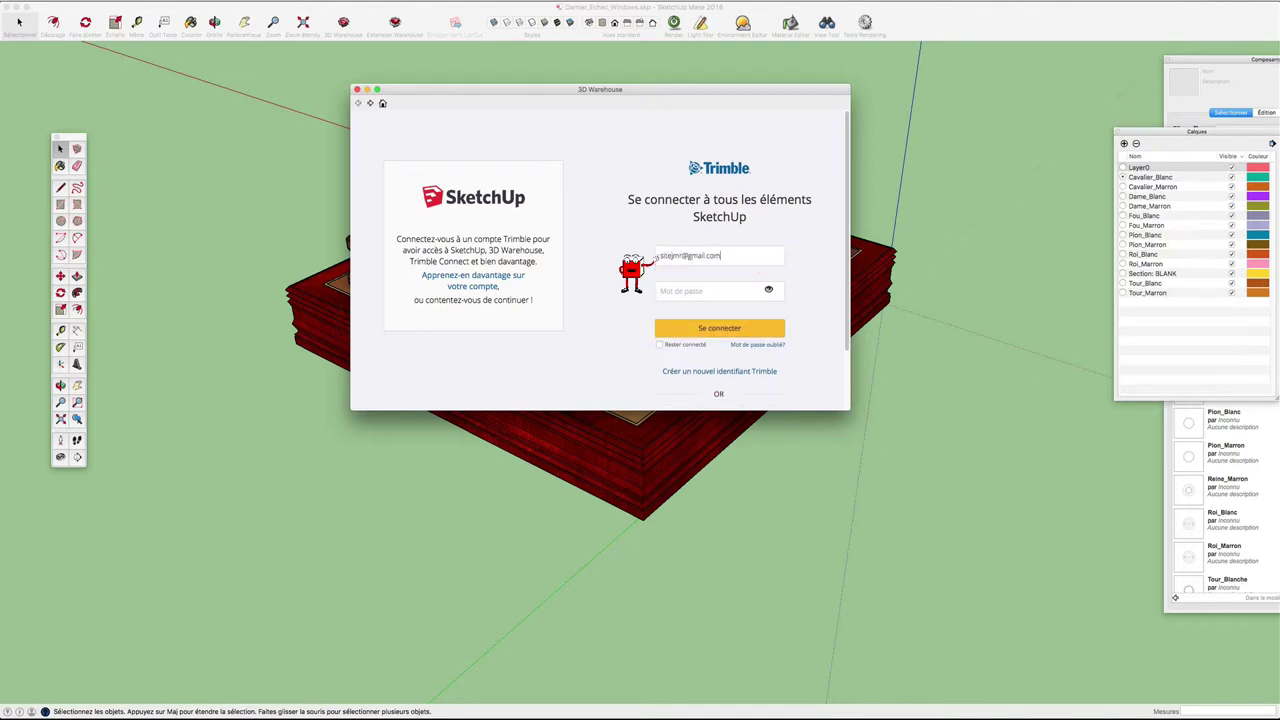
key(Tab)
right_click(695, 293)
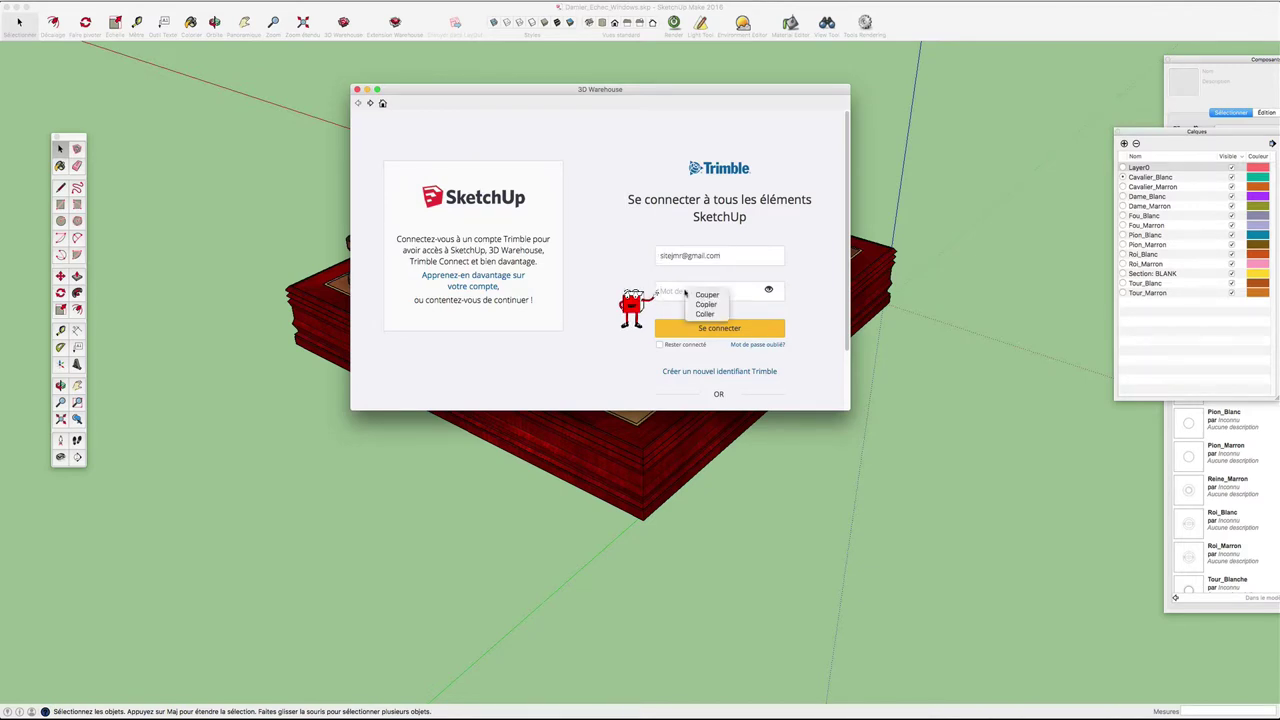
click(700, 302)
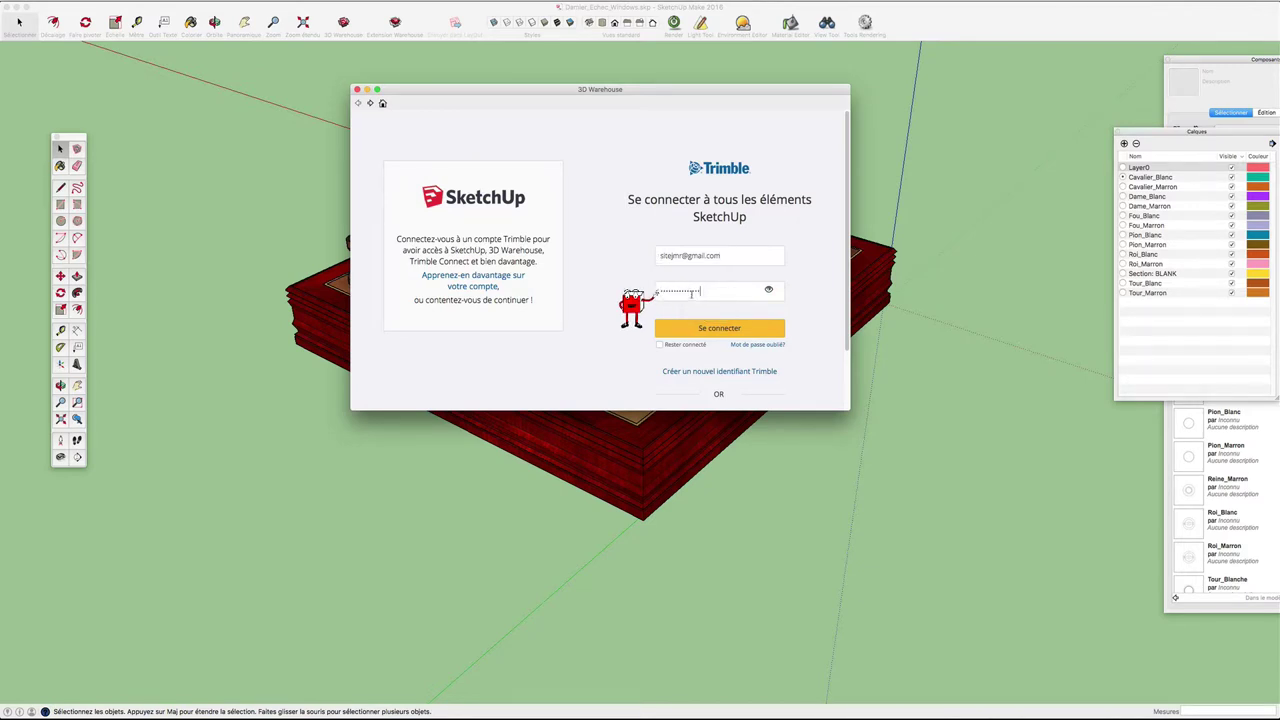
key(Tab)
click(660, 344)
Step: Submit the sign-in with Se connecter and show the signed-in account's options menu
click(720, 330)
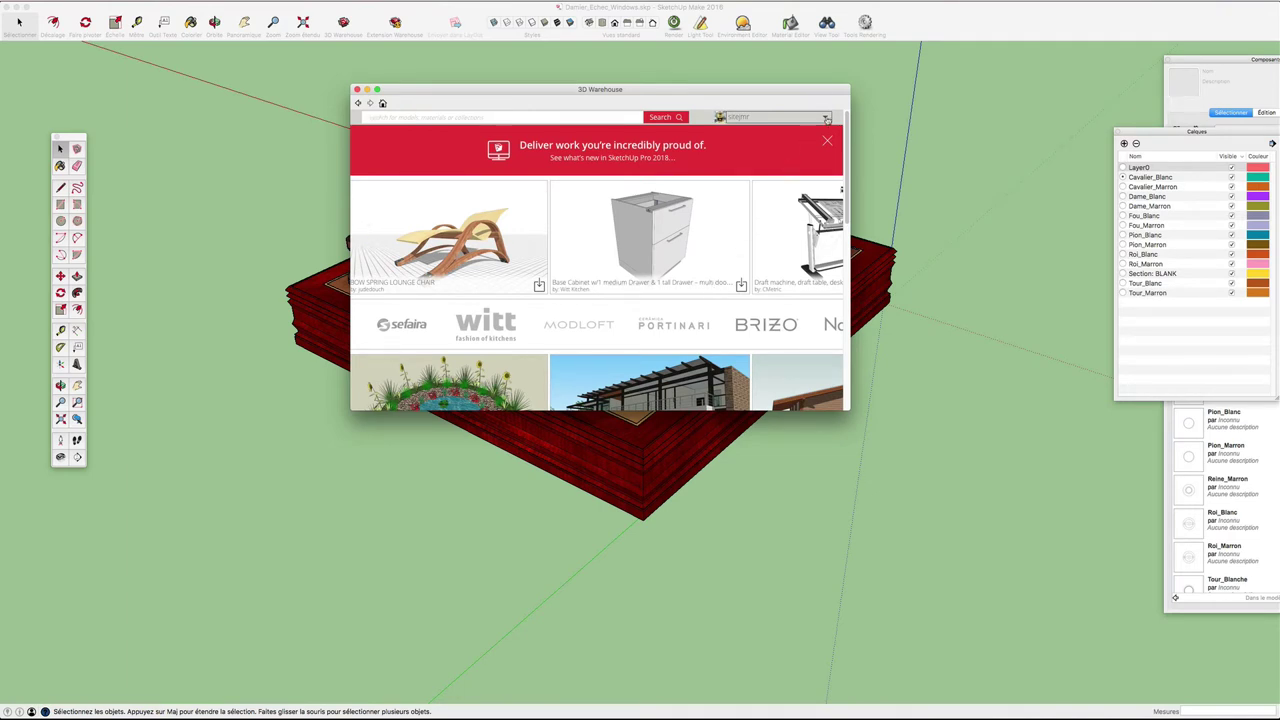
click(827, 118)
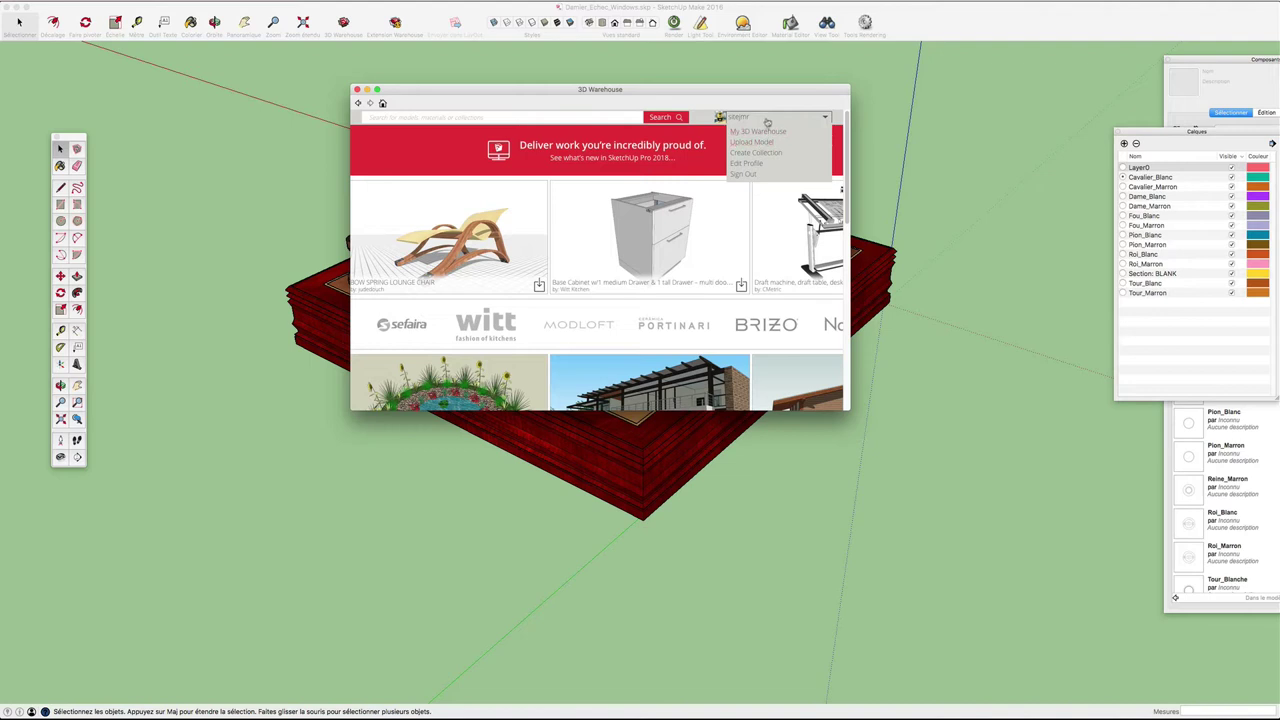